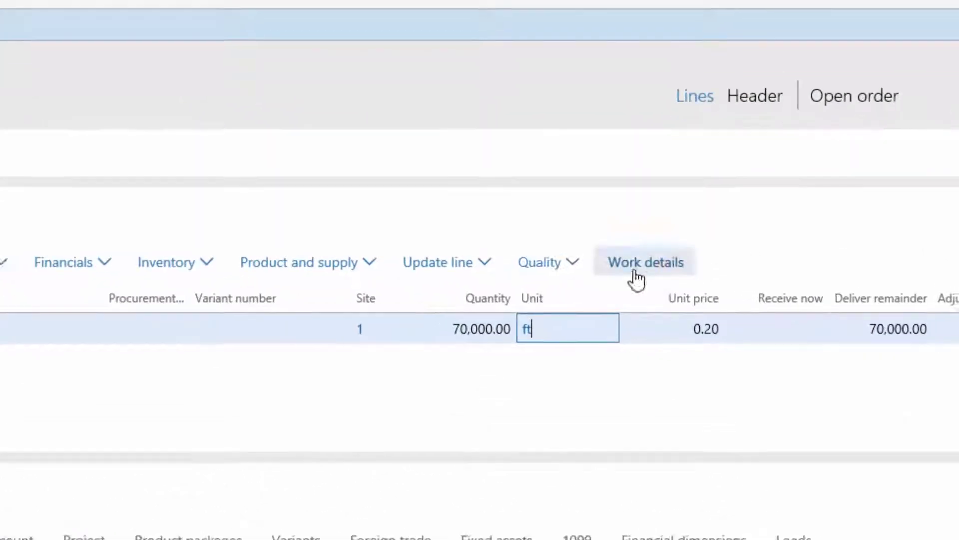
Create a PURPRE preshipment inspection journal for PO 00000226 line 1 and add a journal line
left_click(609, 279)
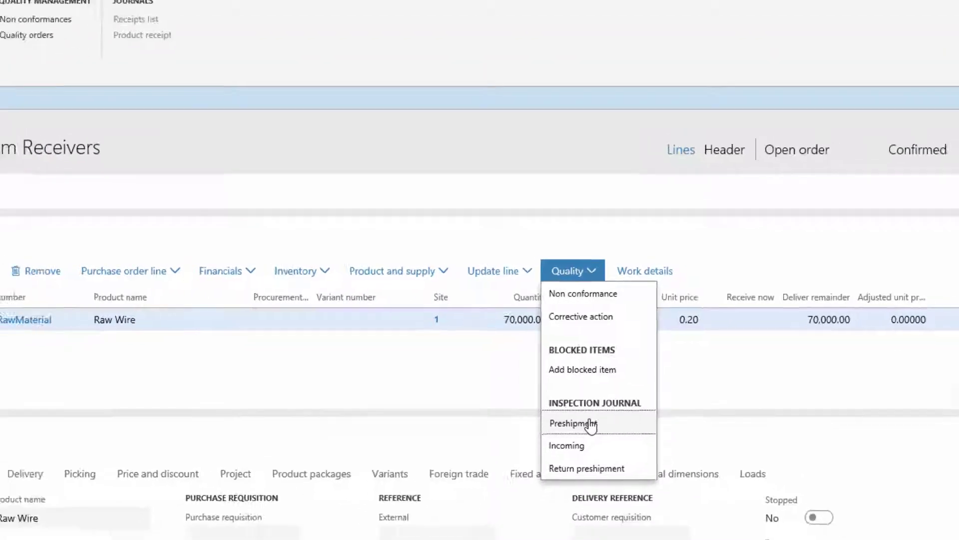
left_click(591, 423)
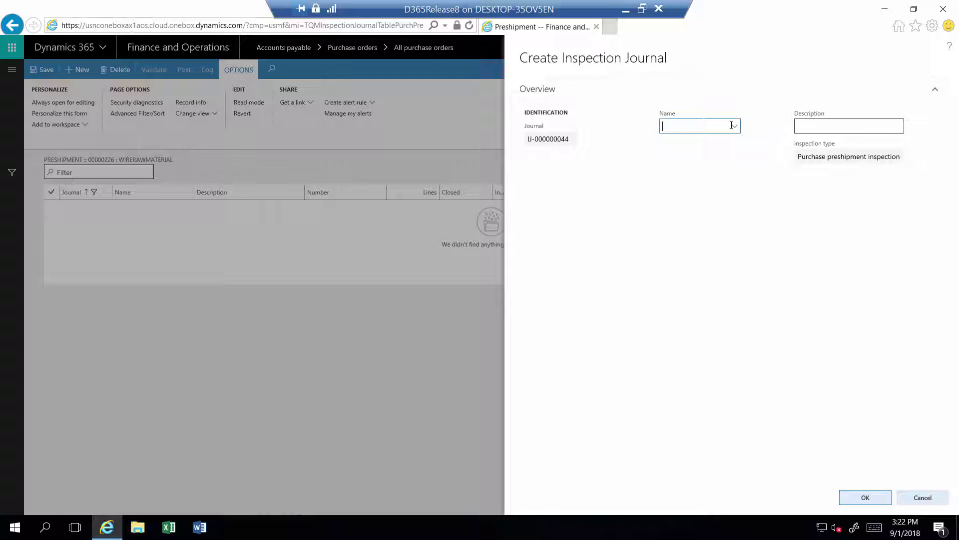
left_click(735, 126)
left_click(705, 157)
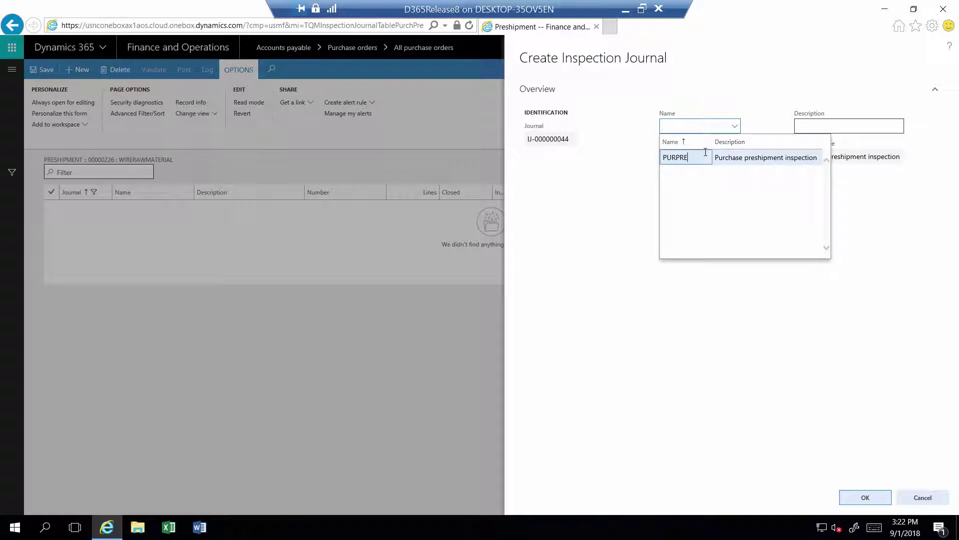
left_click(863, 502)
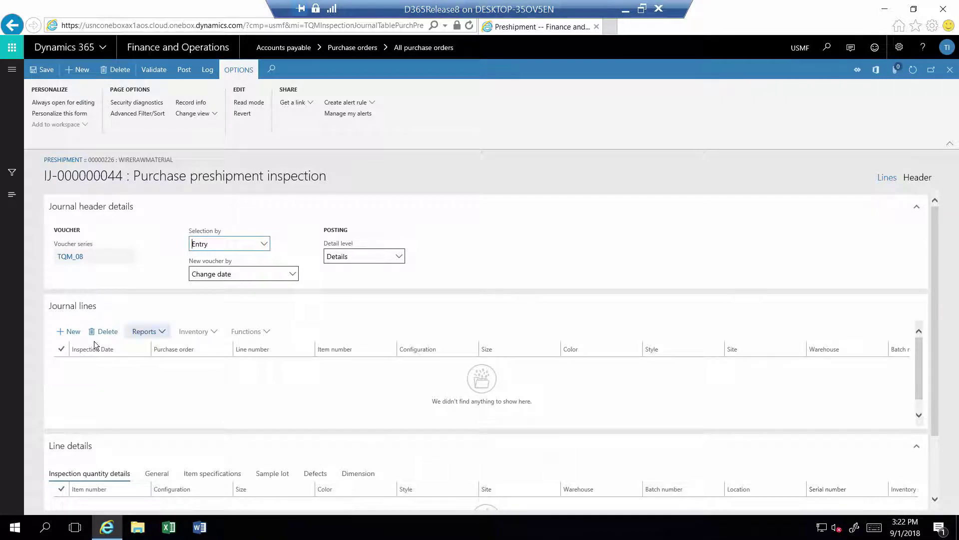
left_click(71, 334)
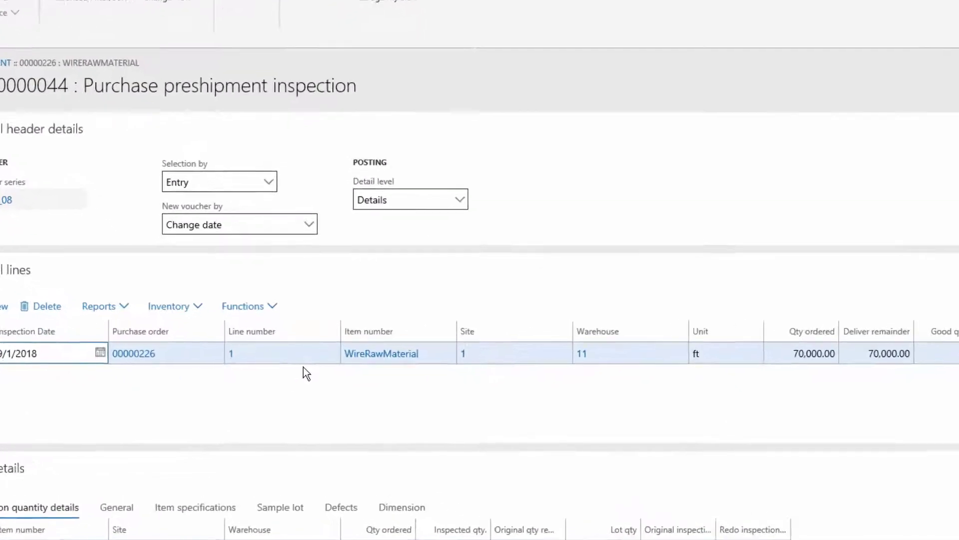
Explode the sample lot journal for the line and select the Wire Pre-Receipt Inspection sample
left_click(269, 307)
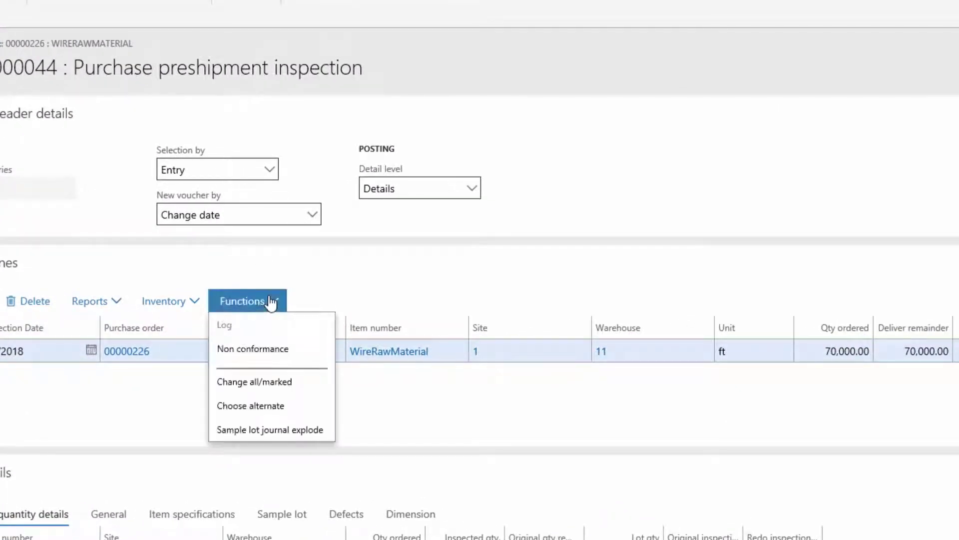
left_click(282, 430)
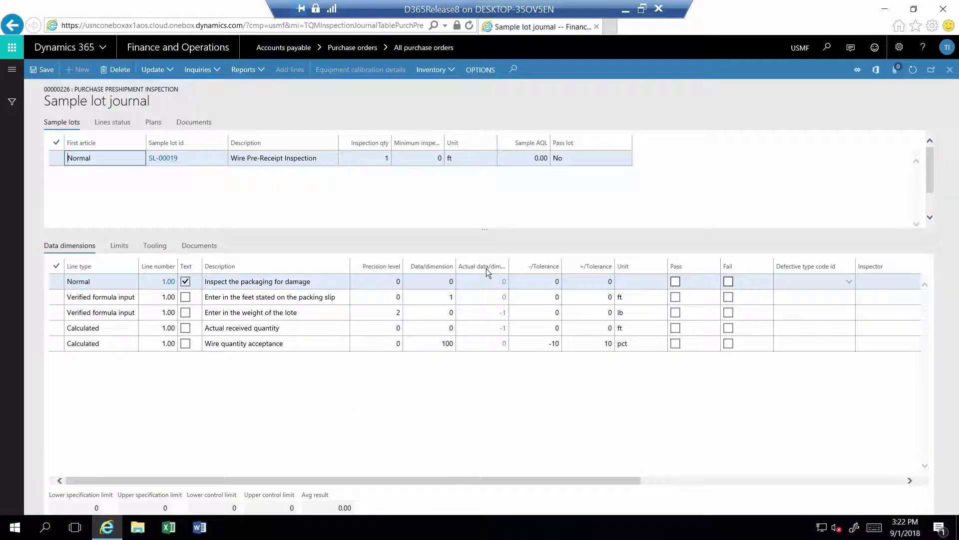
left_click(255, 158)
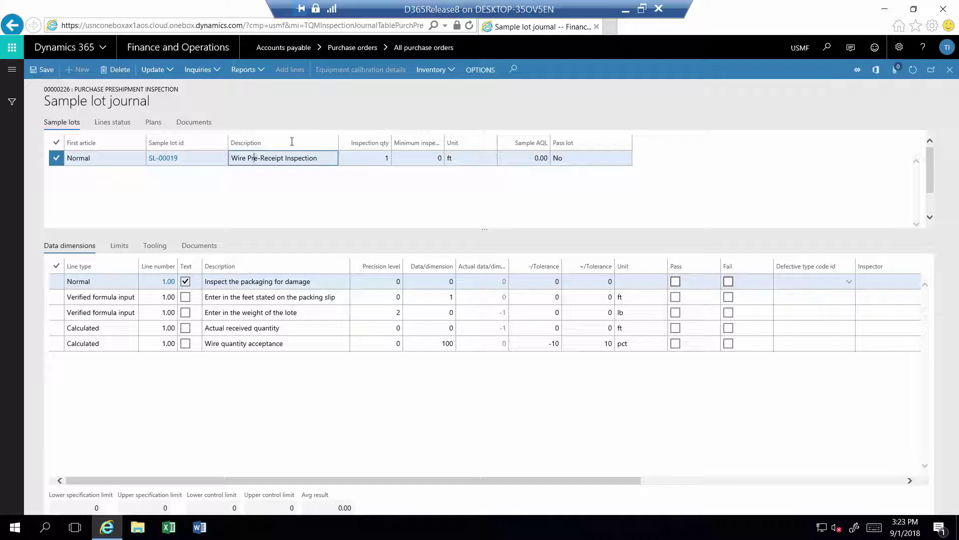
Mark the 'Inspect the packaging for damage' test as passed
left_click(487, 282)
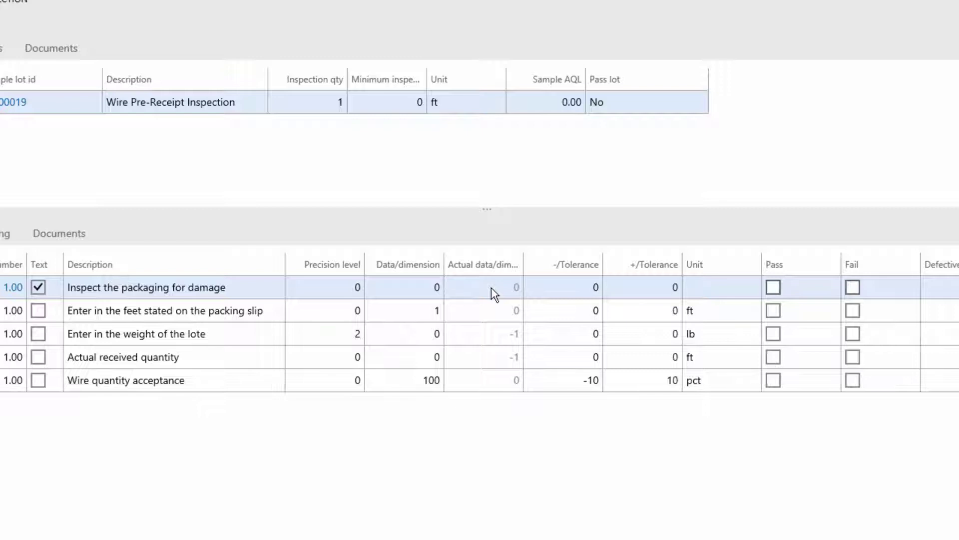
left_click(773, 288)
left_click(773, 289)
left_click(490, 316)
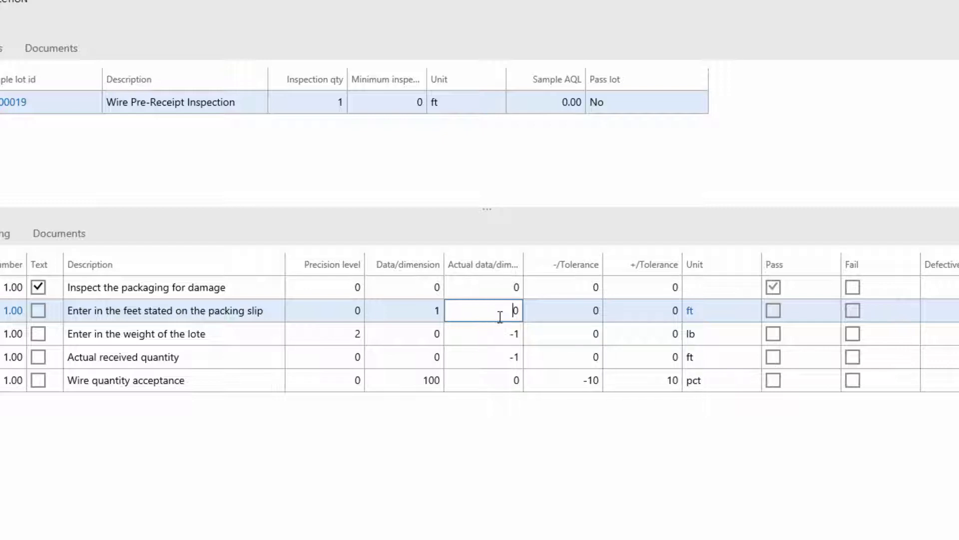
Record 70000 as the packing-slip feet actual value
left_click_drag(499, 314, 539, 316)
type("70000")
key("Tab")
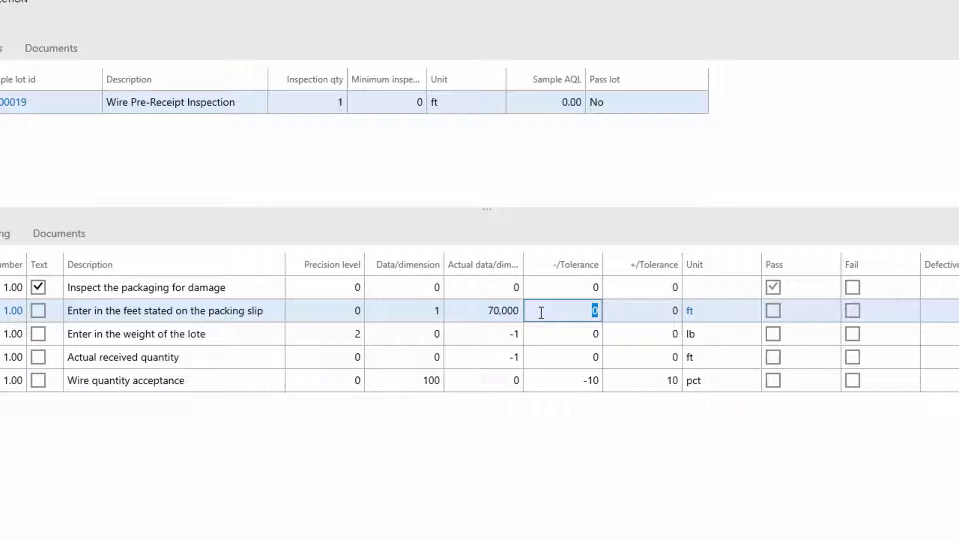
key("Up")
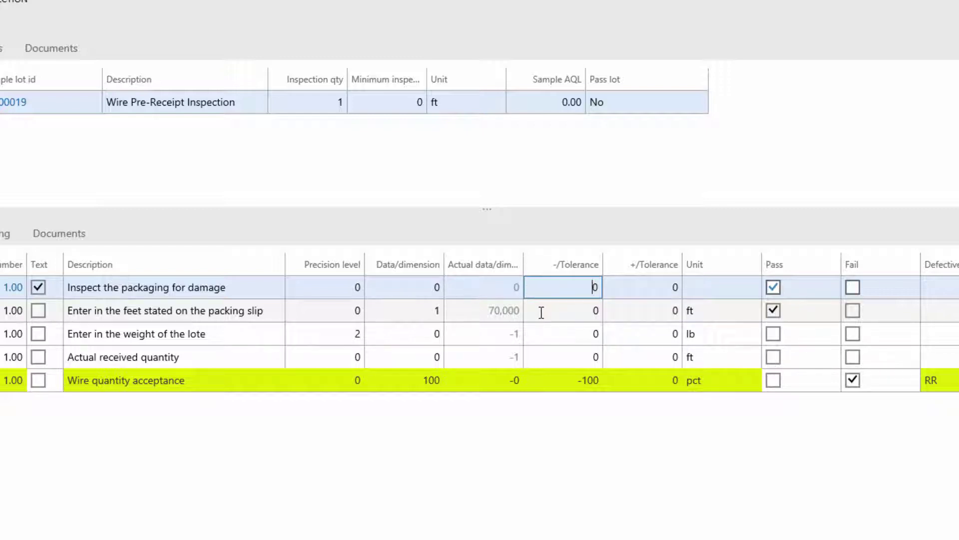
left_click(482, 339)
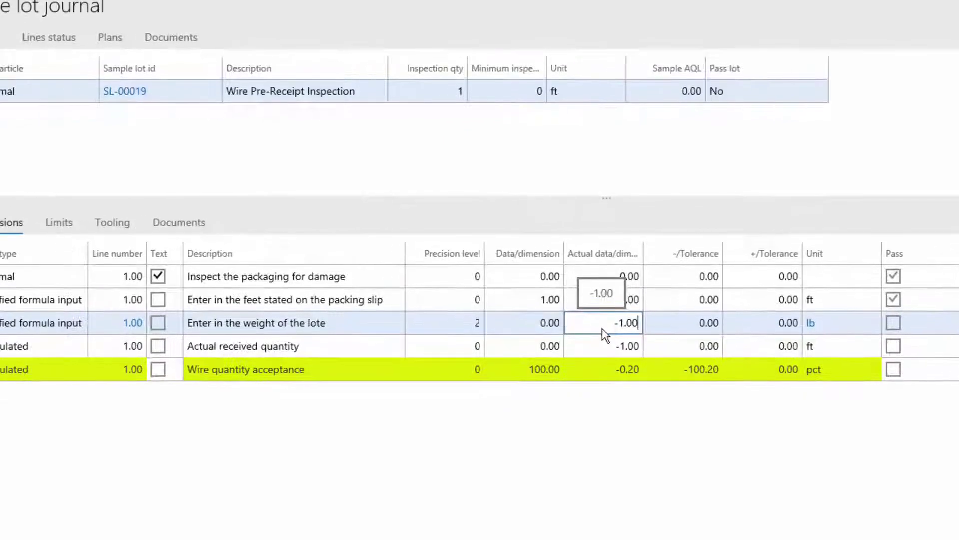
left_click(129, 225)
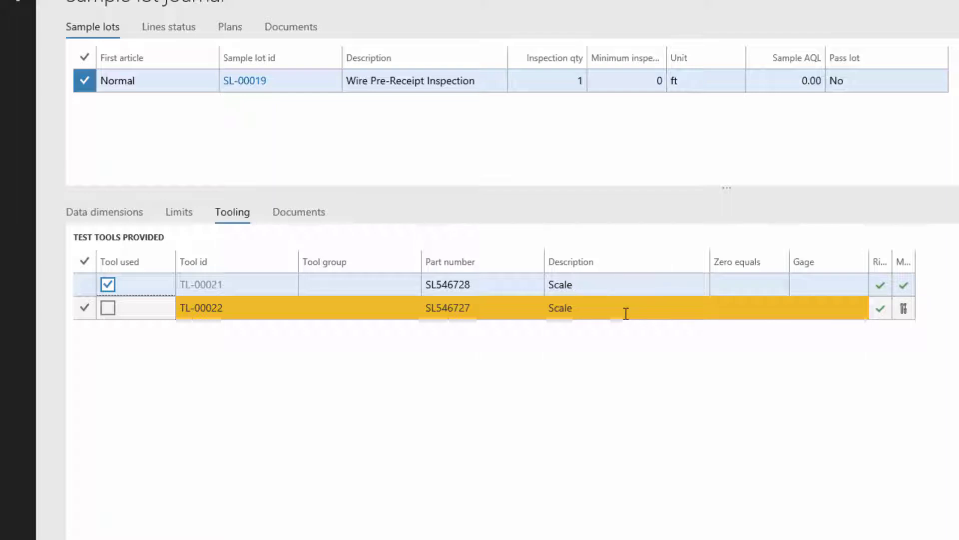
left_click(113, 214)
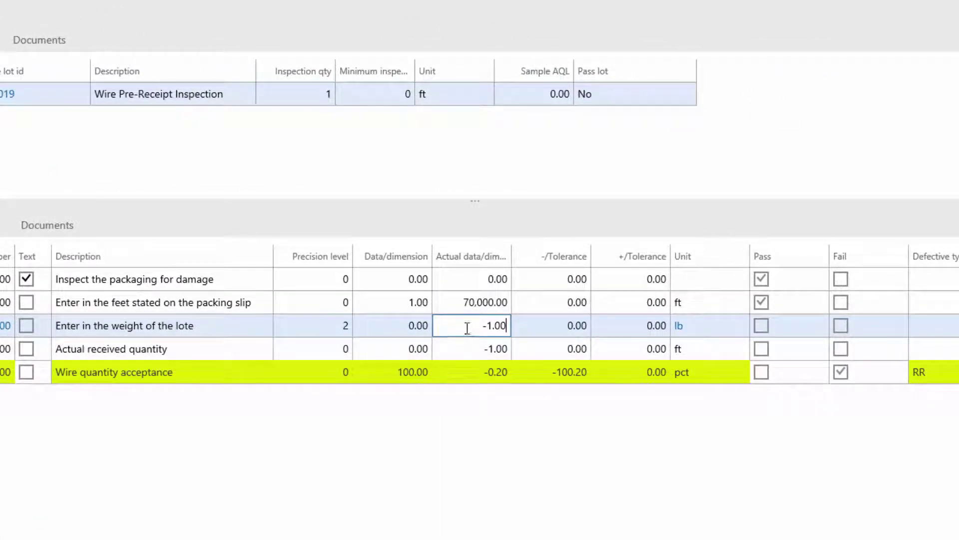
Replace the -1.00 lote weight with 490 lb
left_click_drag(466, 328, 533, 328)
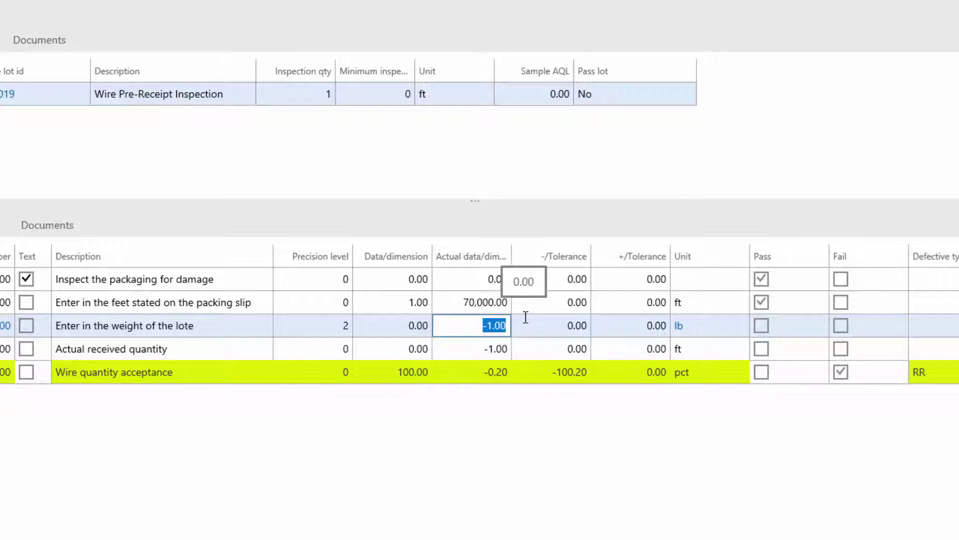
type("490")
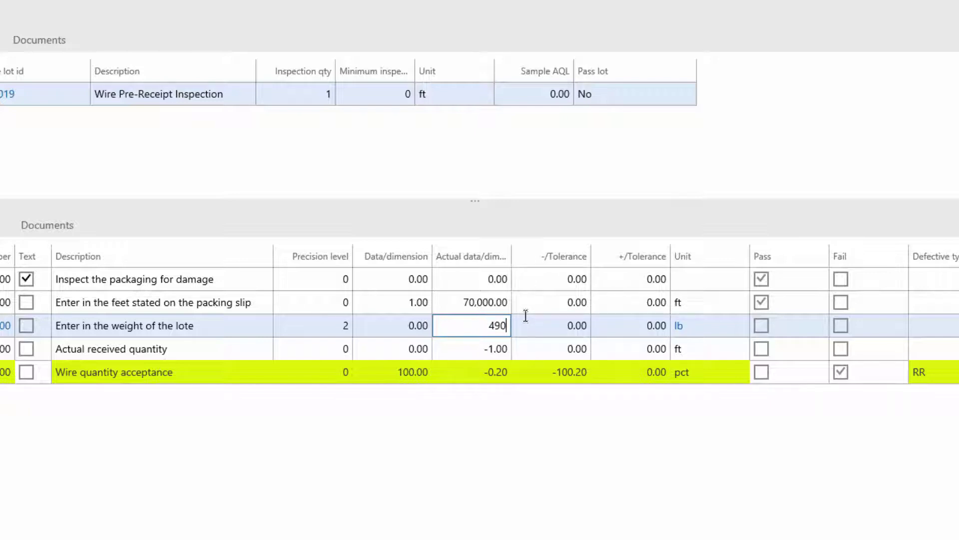
key("Return")
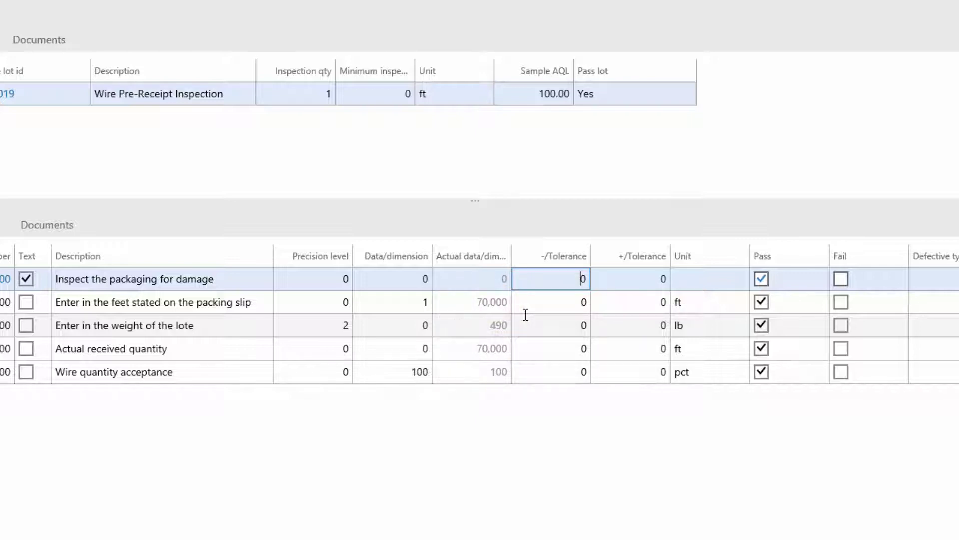
Review the received quantity and wire quantity acceptance lines and their control limits
left_click(458, 358)
left_click(473, 376)
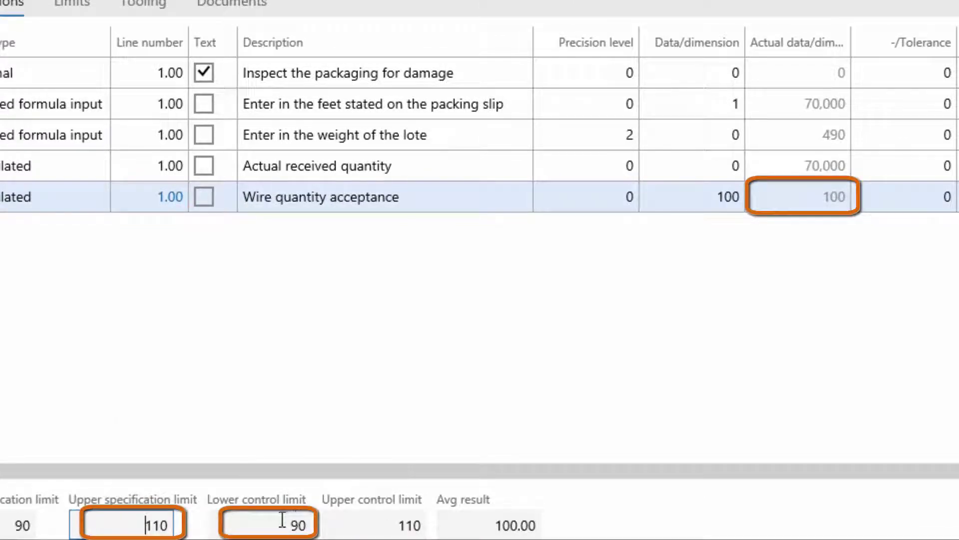
left_click(282, 520)
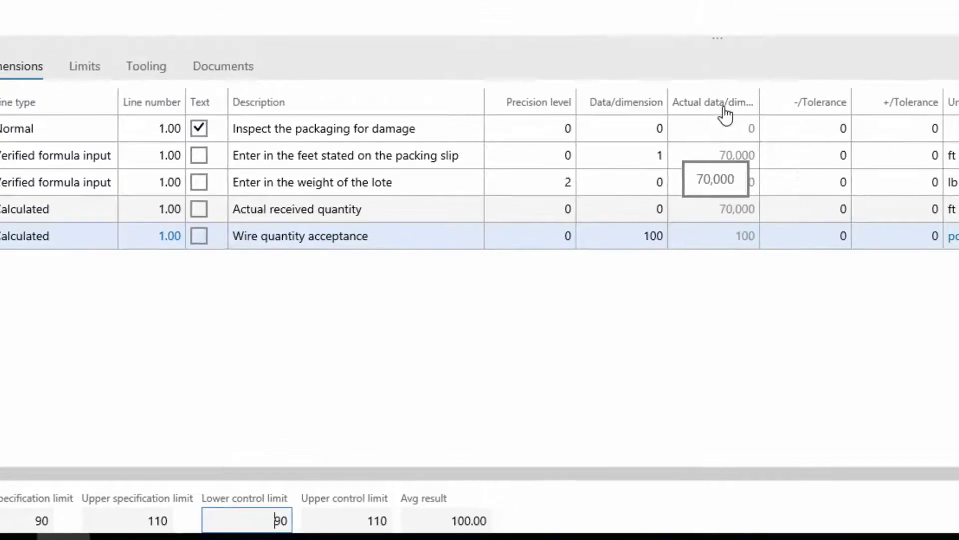
left_click(809, 135)
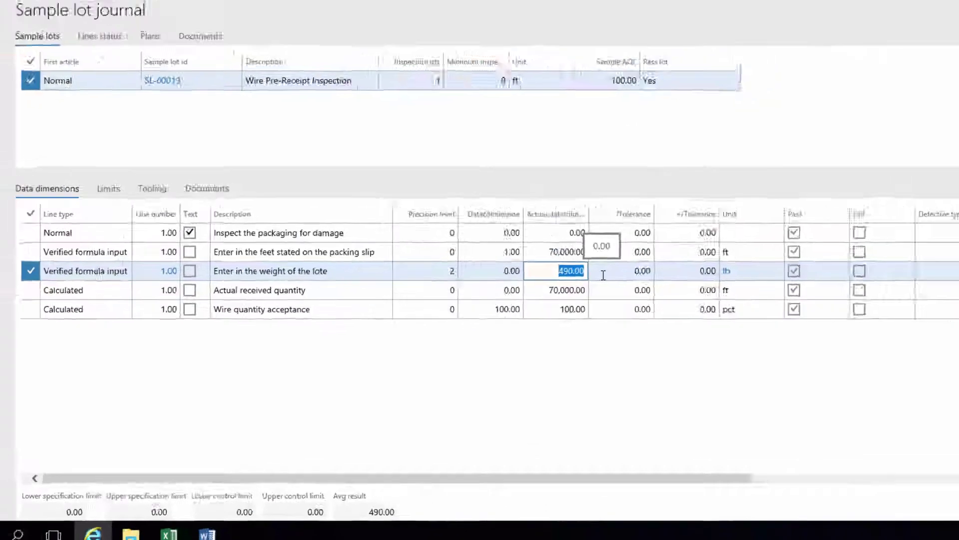
Change the lot weight to 320 to see acceptance fail, then restore it to 490
type("32")
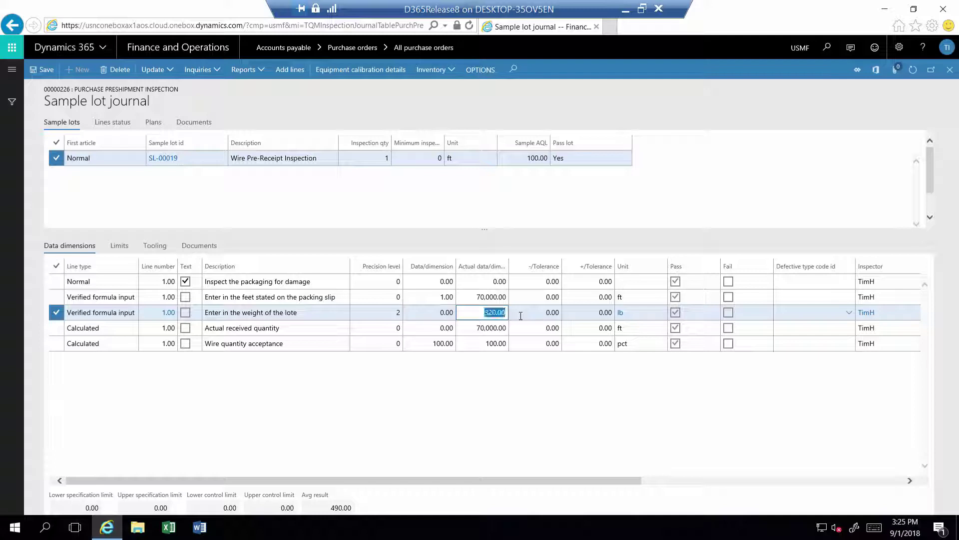
left_click(521, 316)
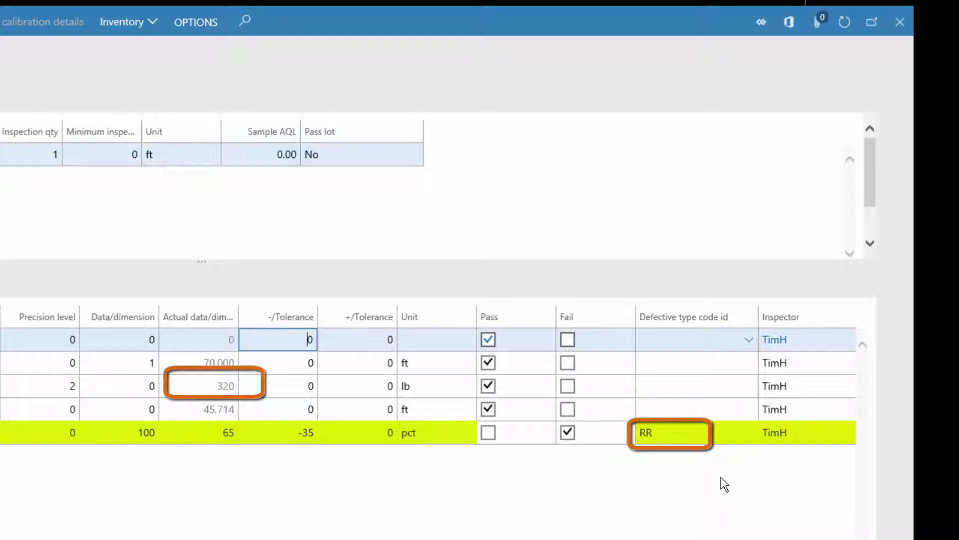
left_click(200, 386)
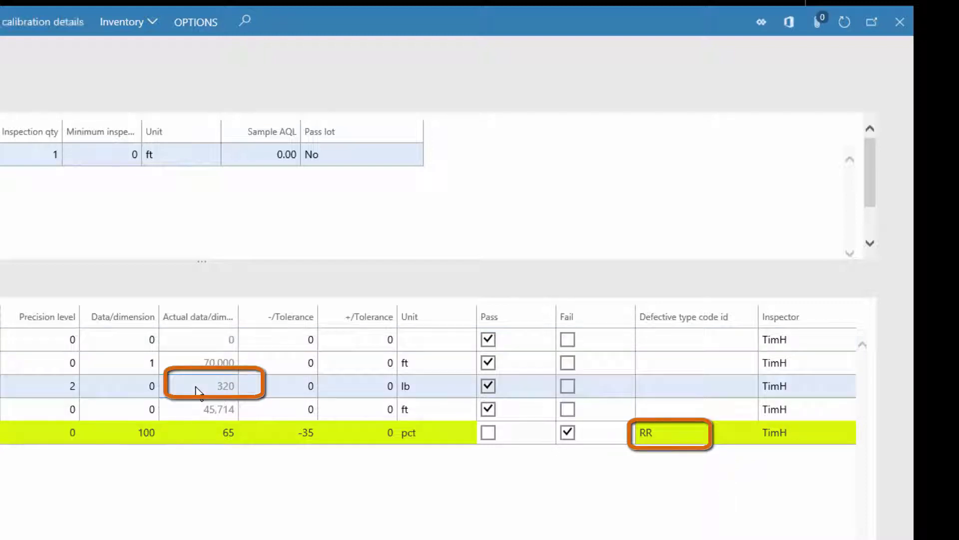
left_click_drag(201, 386, 250, 386)
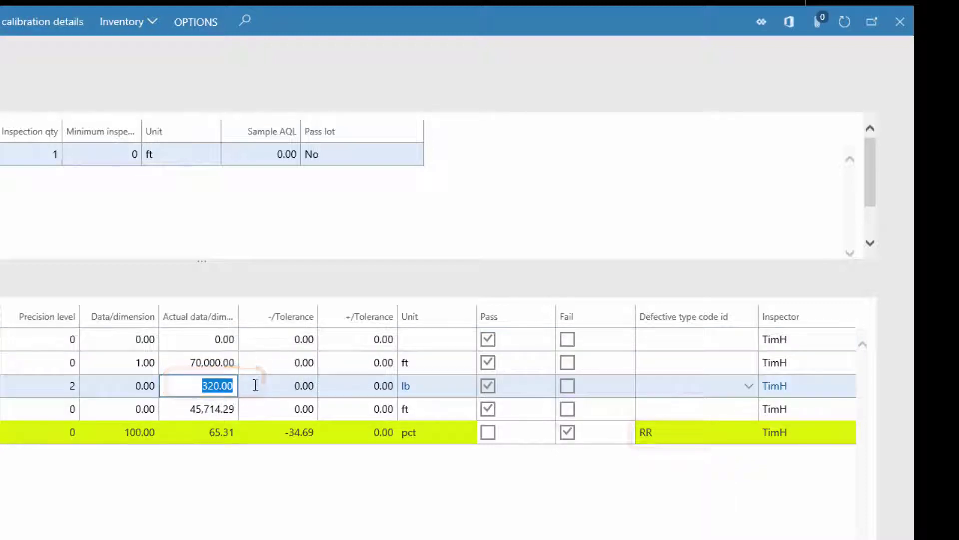
type("490")
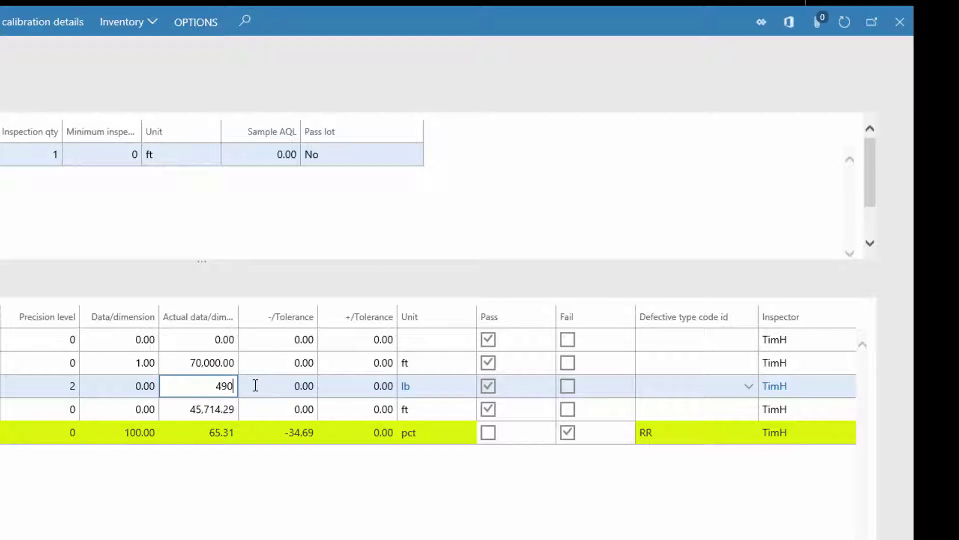
key("Return")
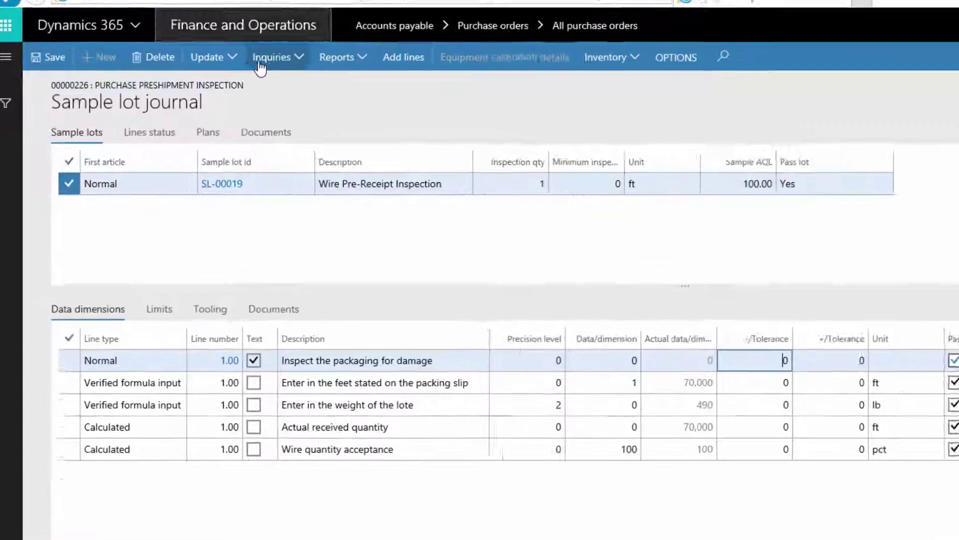
Post the sample lot journal via Update > Post
left_click(233, 59)
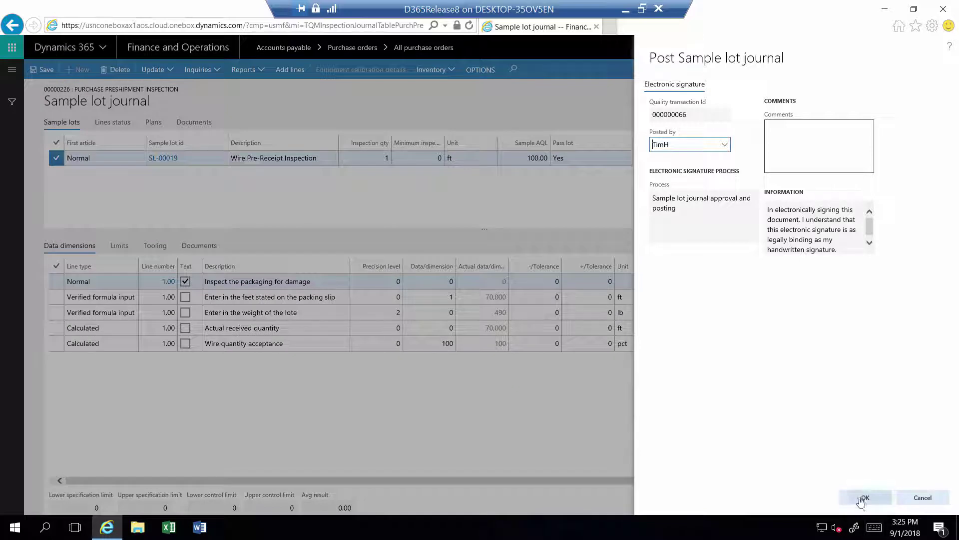
left_click(865, 497)
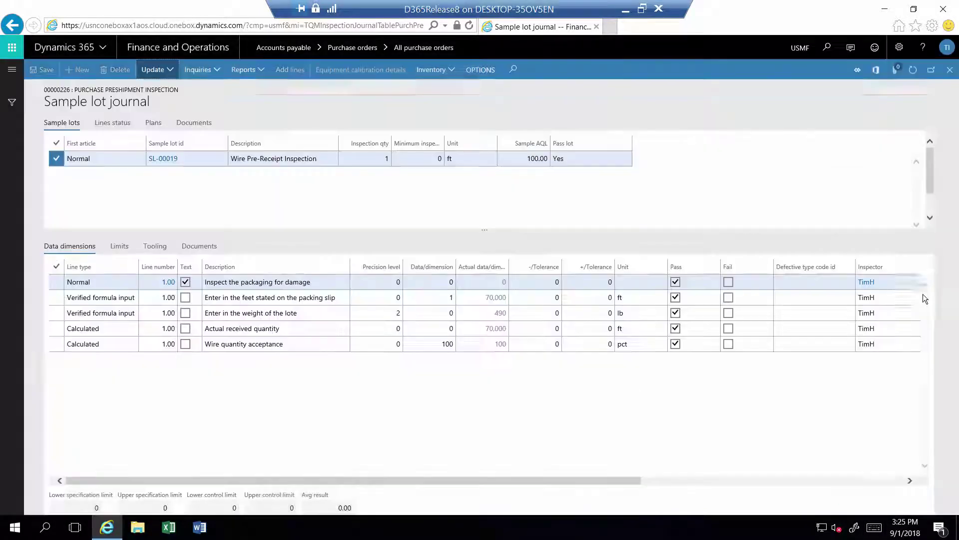
Return to journal IJ-000000044, review the line's General details, and confirm posting
left_click(950, 69)
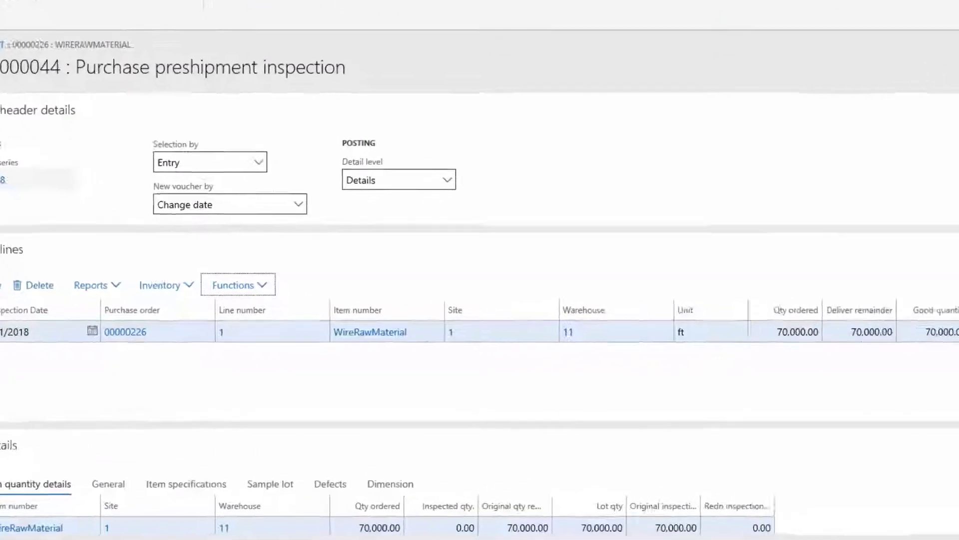
left_click(271, 334)
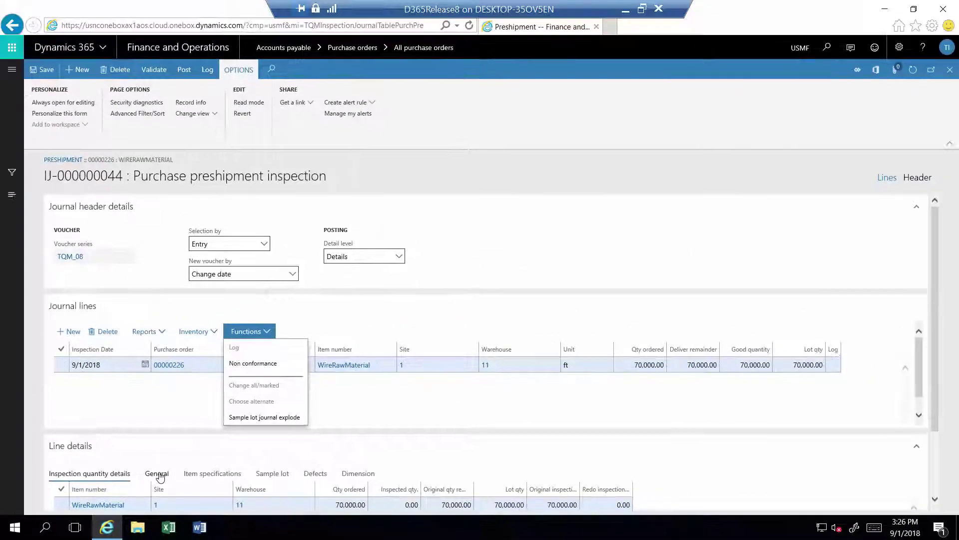
left_click(161, 475)
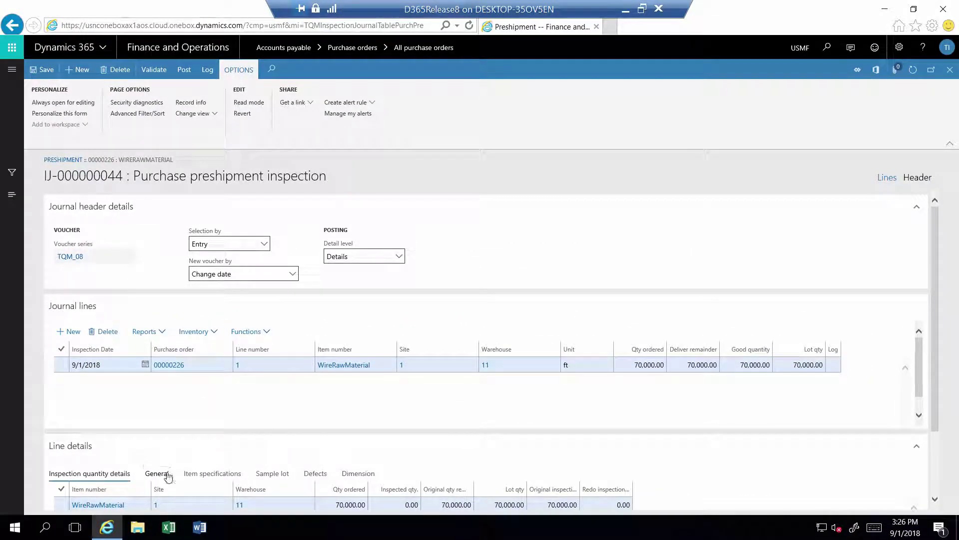
left_click(158, 475)
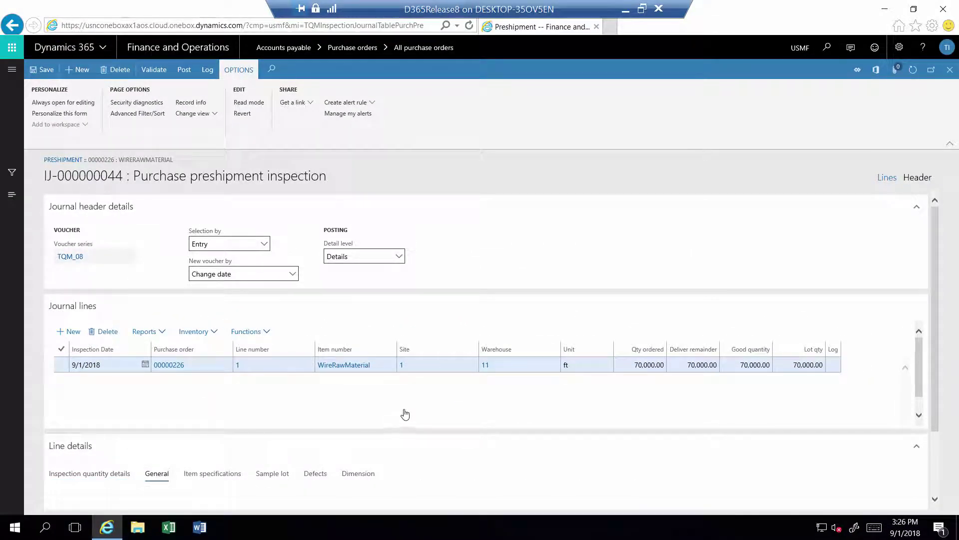
scroll(930, 322, "down", 3)
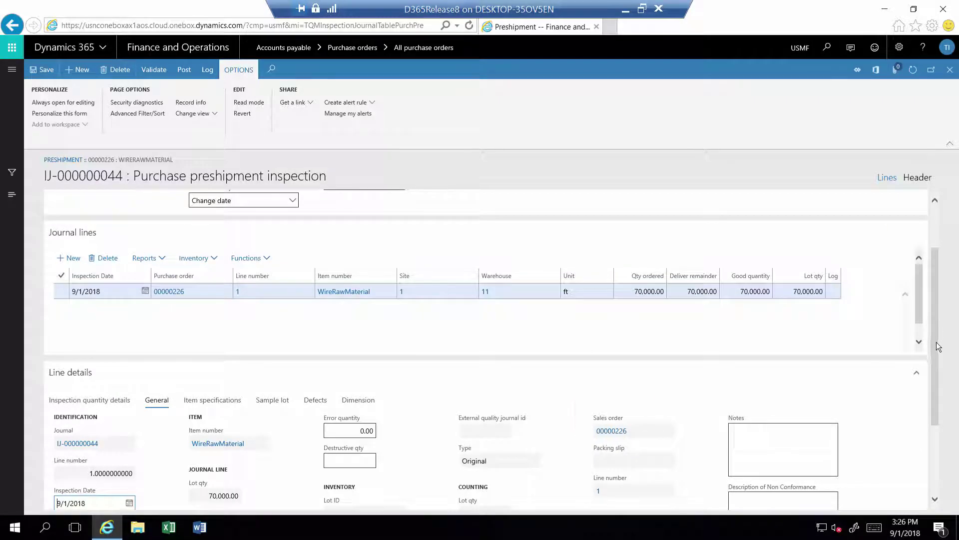
scroll(942, 400, "down", 2)
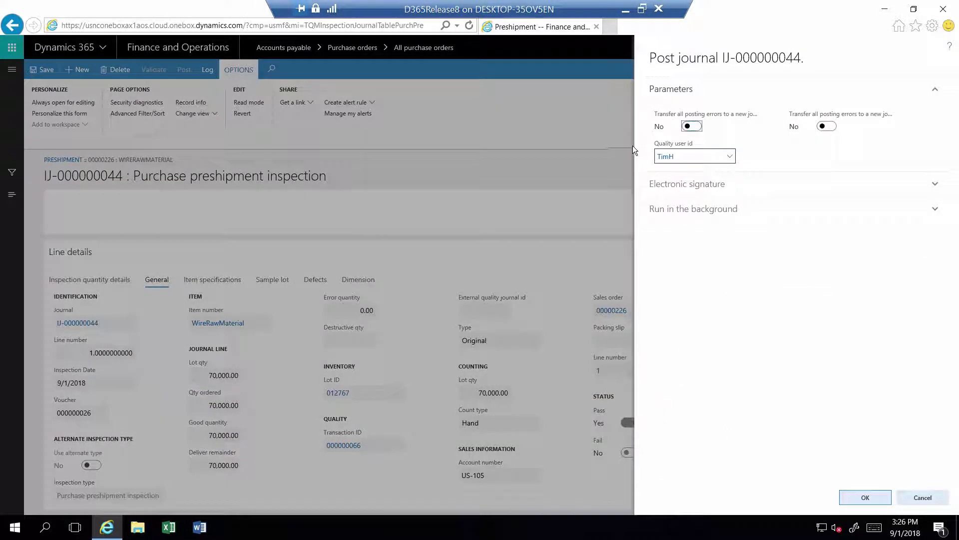
left_click(867, 498)
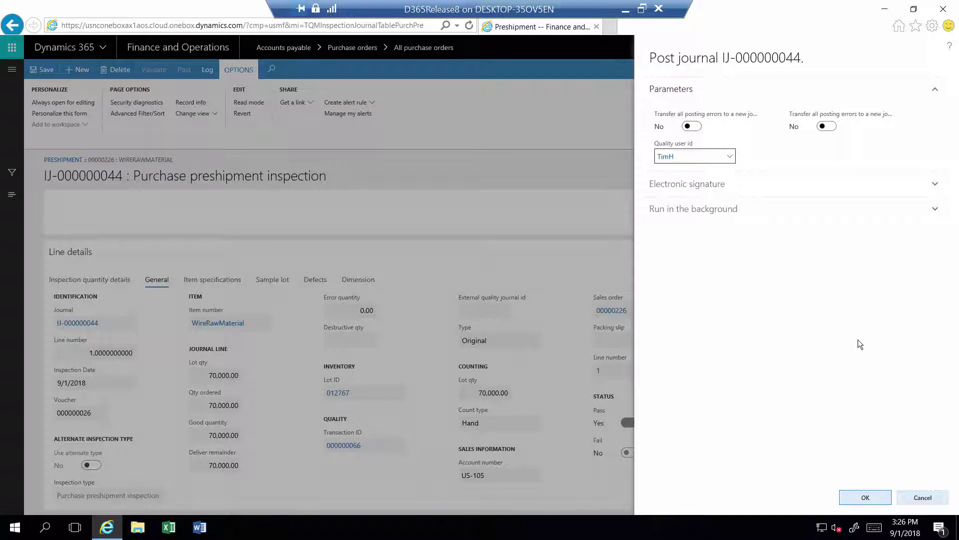